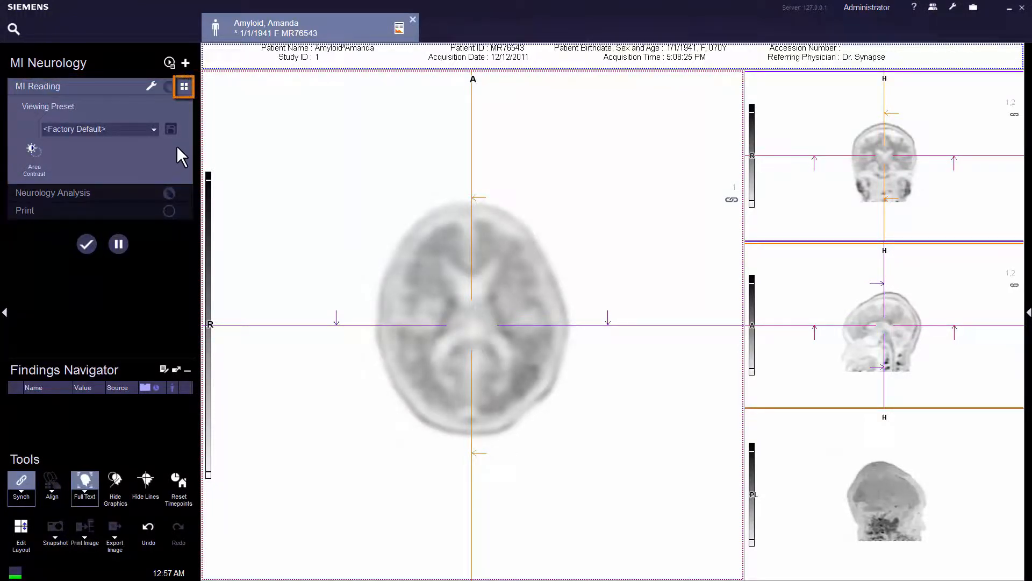
# Apply the Fused Axial 3x2 + Movie public layout to the MI Reading display
pyautogui.click(184, 88)
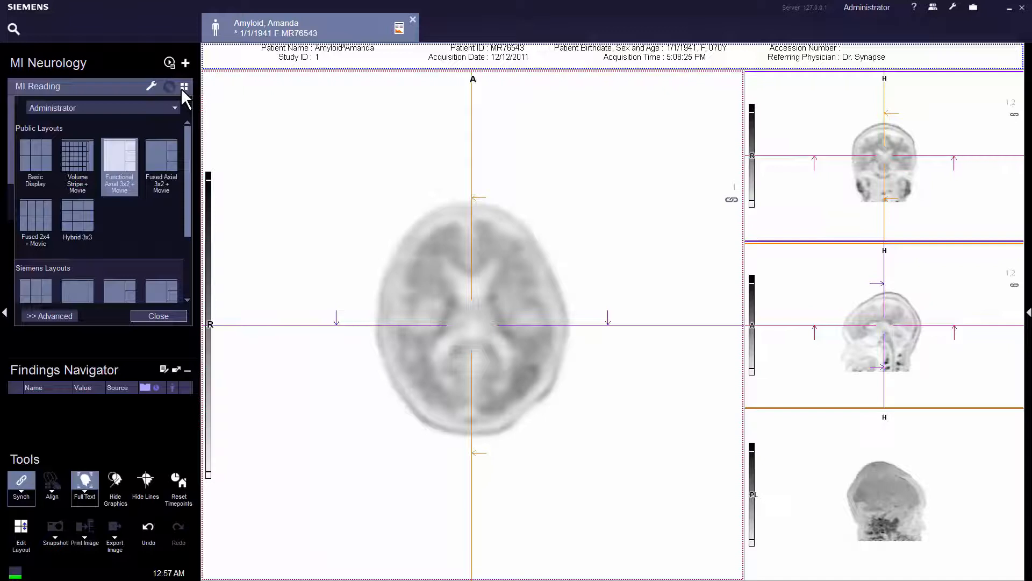
pyautogui.click(169, 151)
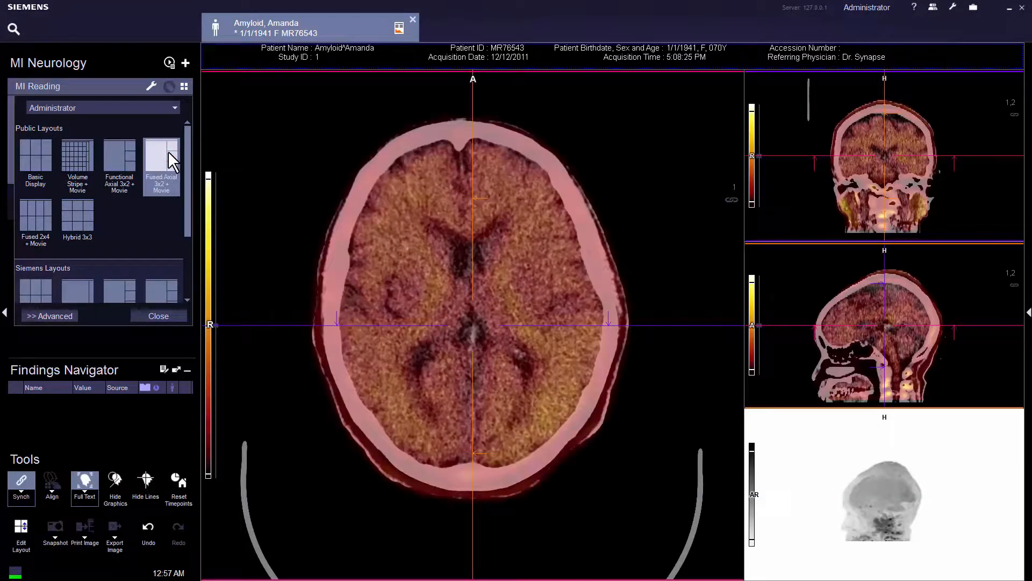
pyautogui.click(160, 316)
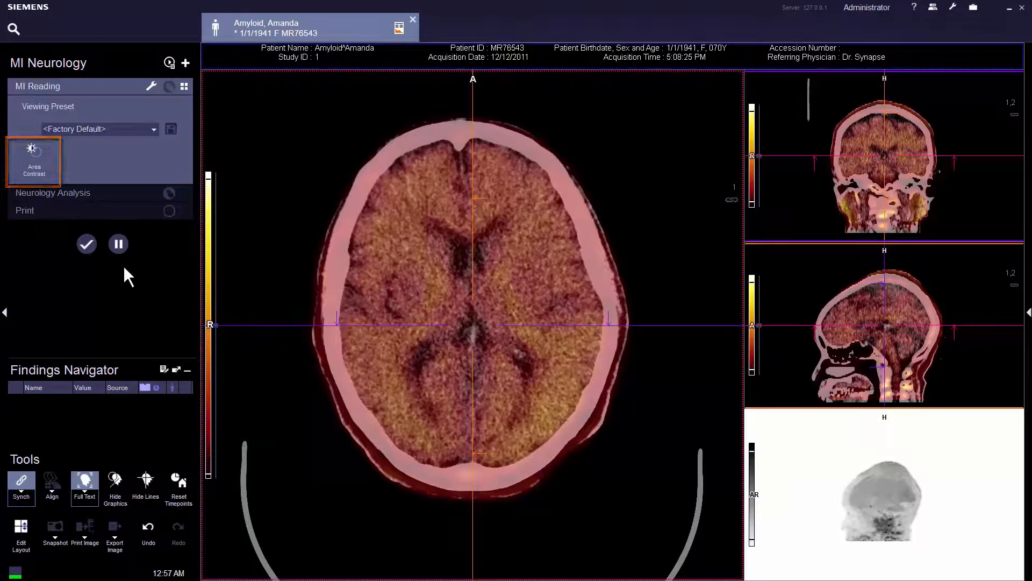
# Adjust the fused image windowing with Area Contrast over the posterior brain region on the patient's left side
pyautogui.click(40, 157)
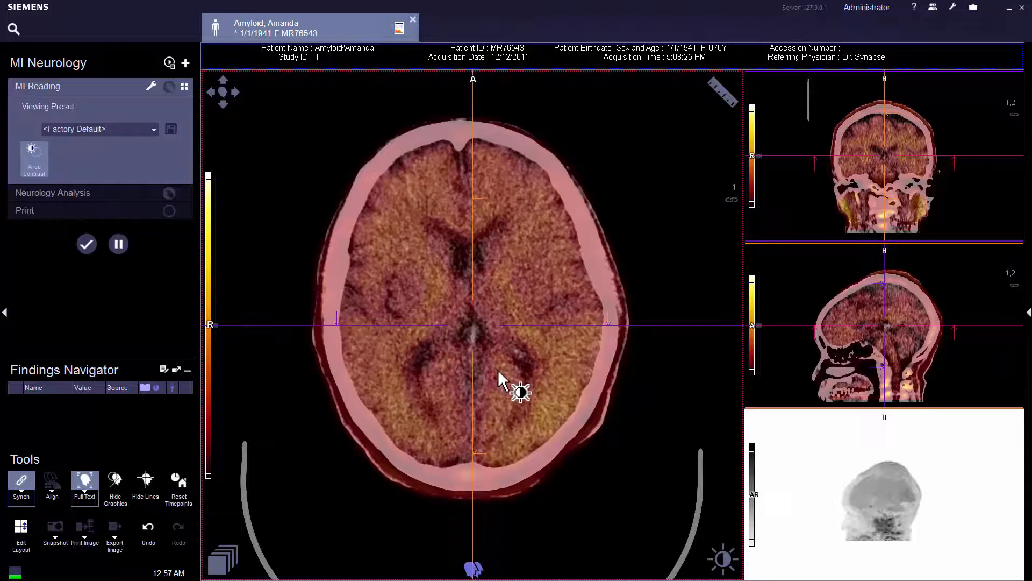
pyautogui.moveTo(539, 407); pyautogui.dragTo(574, 438)
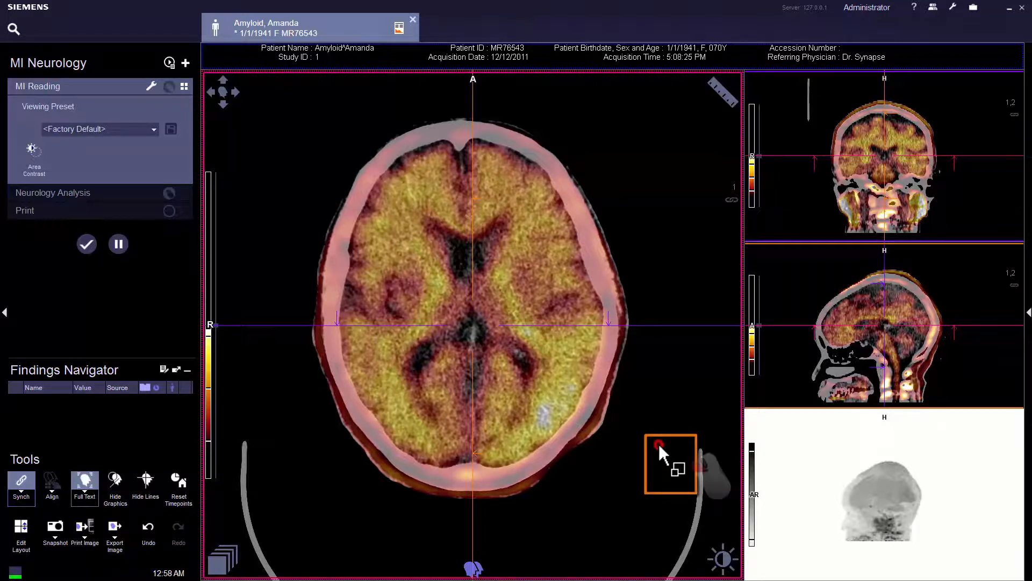
# Examine the fused axial brain slices above and below the level of the ventricles
pyautogui.moveTo(659, 448)
pyautogui.mouseDown()
pyautogui.moveTo(652, 325)
pyautogui.moveTo(659, 443)
pyautogui.mouseUp()
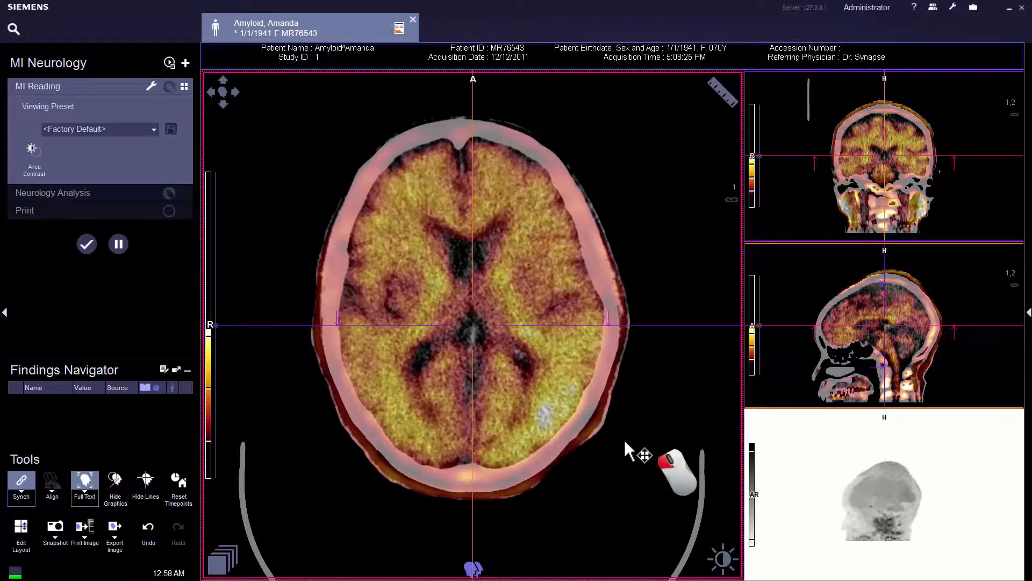
pyautogui.moveTo(625, 441)
pyautogui.mouseDown()
pyautogui.moveTo(608, 415)
pyautogui.moveTo(573, 421)
pyautogui.moveTo(585, 453)
pyautogui.moveTo(618, 451)
pyautogui.moveTo(621, 436)
pyautogui.mouseUp()
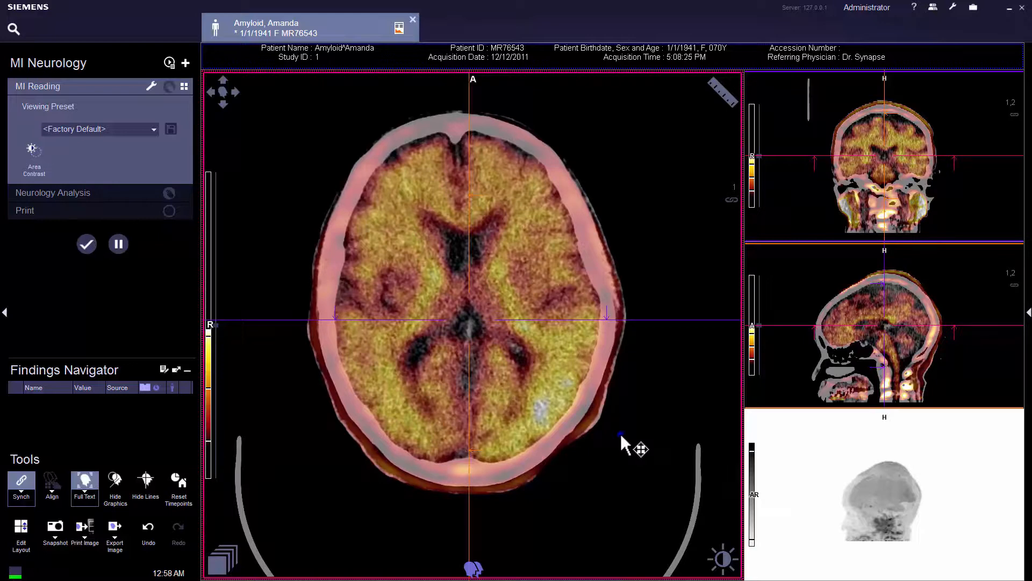
pyautogui.scroll(5, 621, 433)
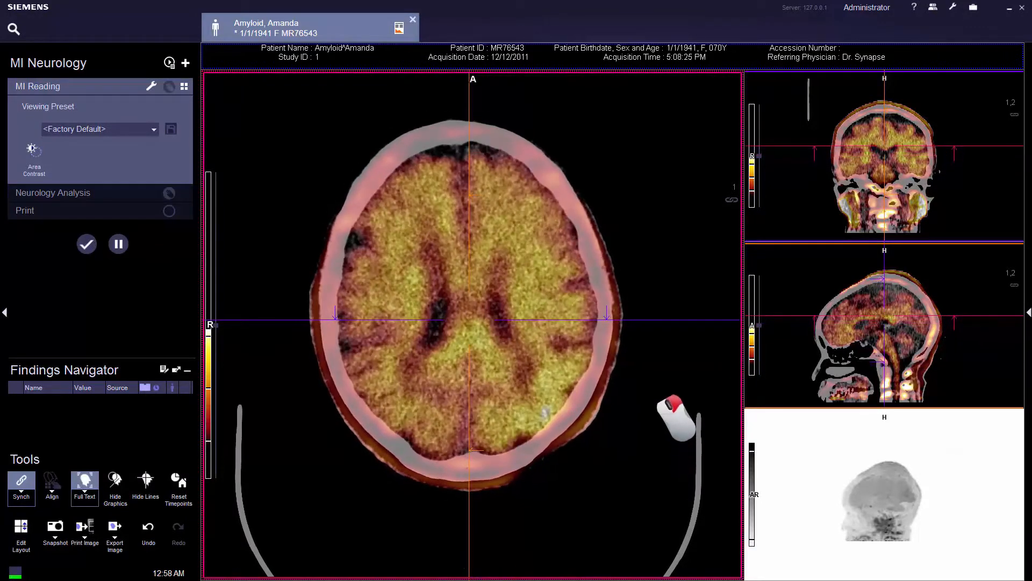
pyautogui.scroll(3, 620, 434)
pyautogui.scroll(-10, 621, 433)
pyautogui.scroll(8, 620, 433)
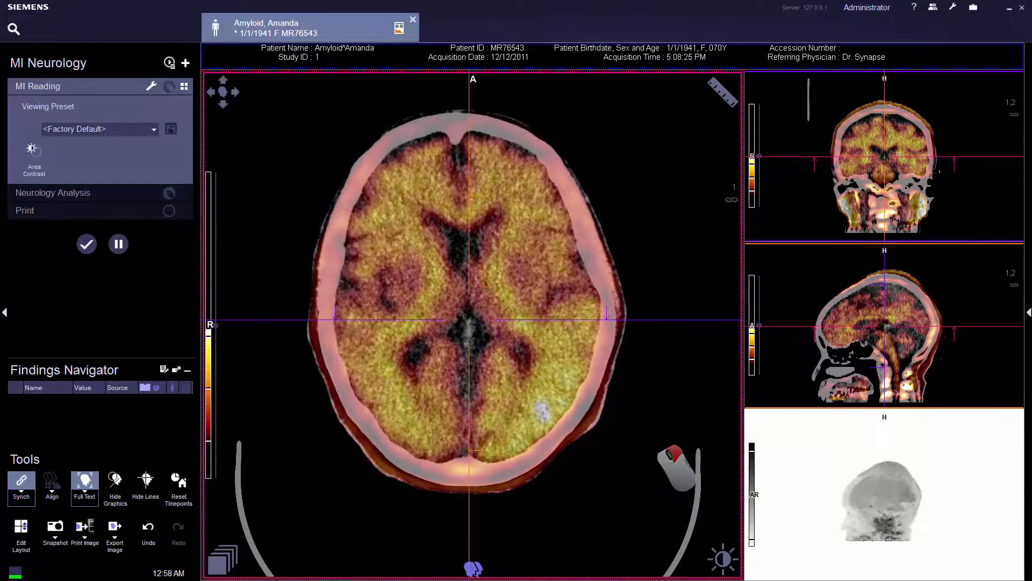
pyautogui.scroll(2, 634, 446)
pyautogui.scroll(3, 635, 447)
pyautogui.scroll(-2, 634, 447)
pyautogui.scroll(-3, 635, 446)
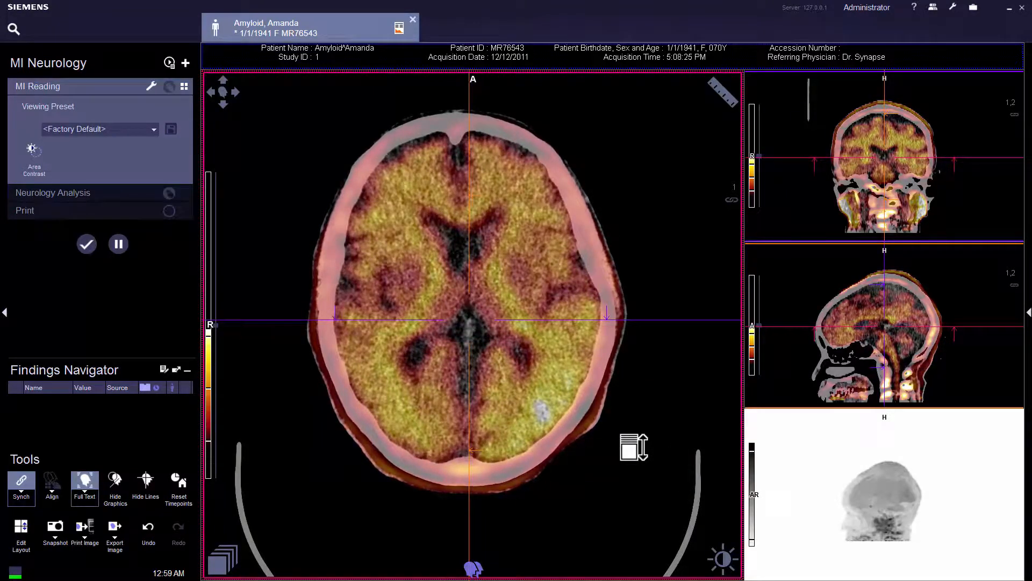
pyautogui.press('Up')
pyautogui.press('Up')
pyautogui.press('Up')
pyautogui.press('Up')
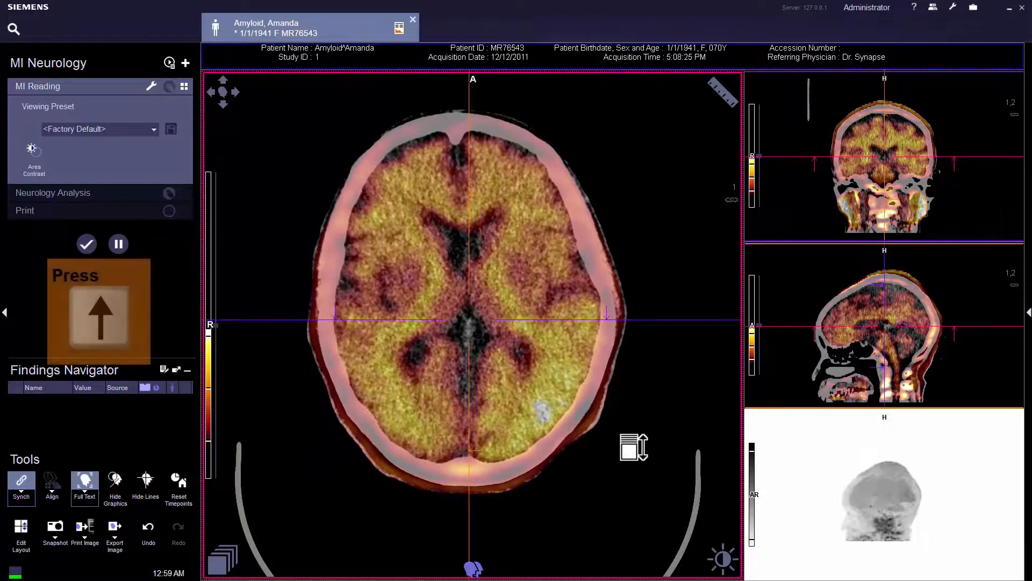
pyautogui.press('Down')
pyautogui.press('Down')
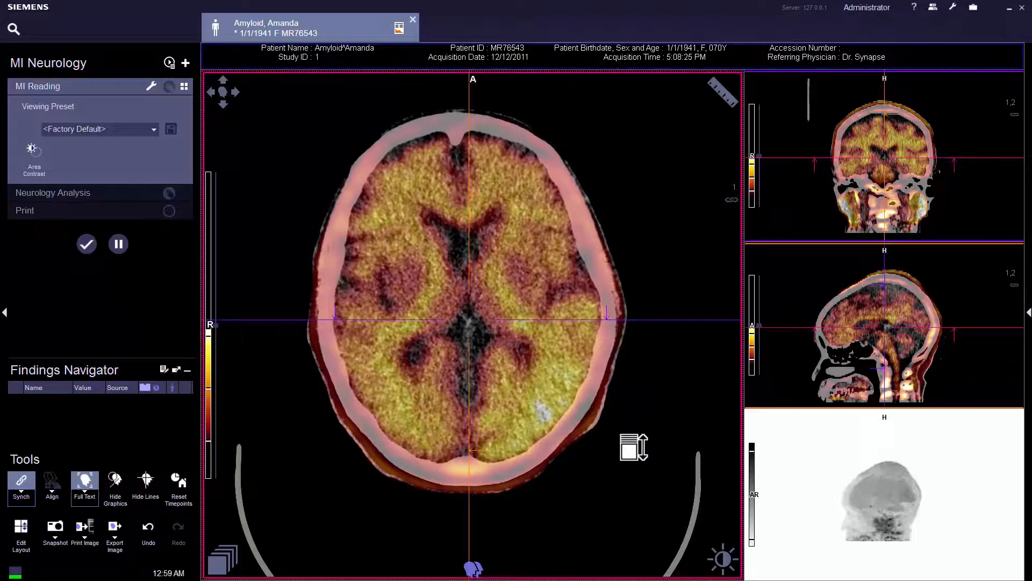
# Switch the display from the fused PET/CT images to PET only
pyautogui.press('F9')
pyautogui.press('F9')
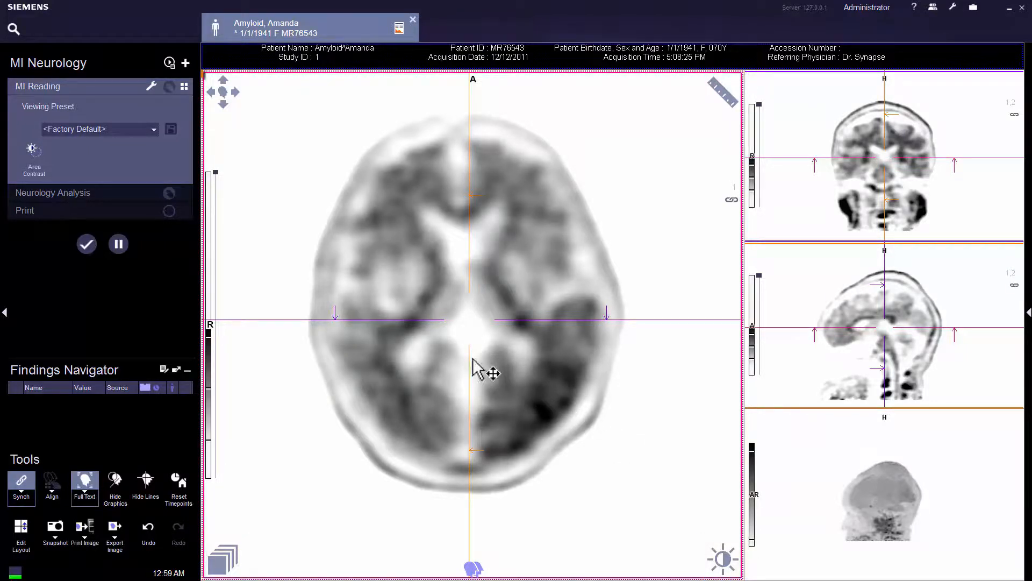
# Review the image manipulation, measurement, windowing and scrolling options available for the axial image
pyautogui.click(235, 98)
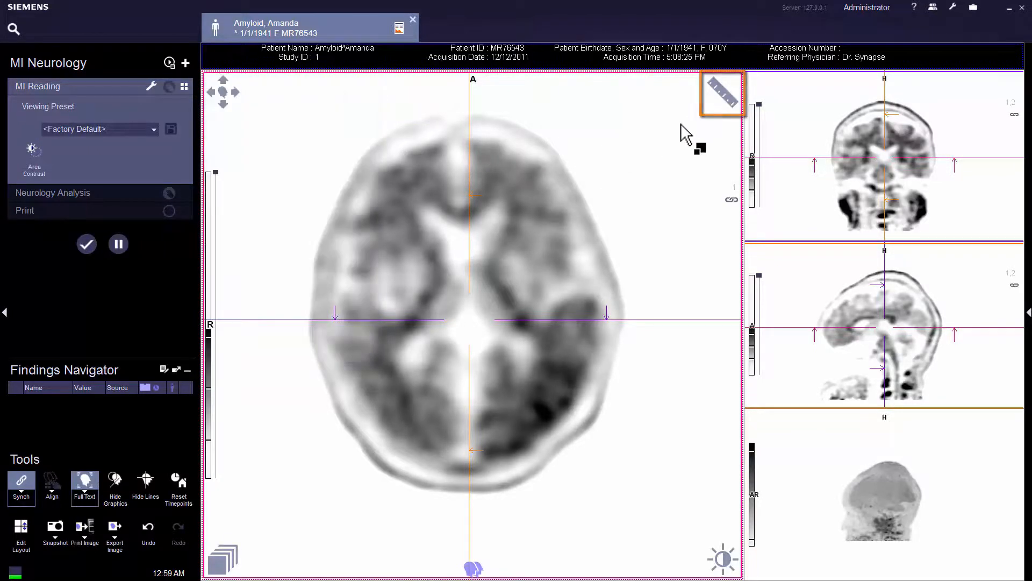
pyautogui.click(720, 97)
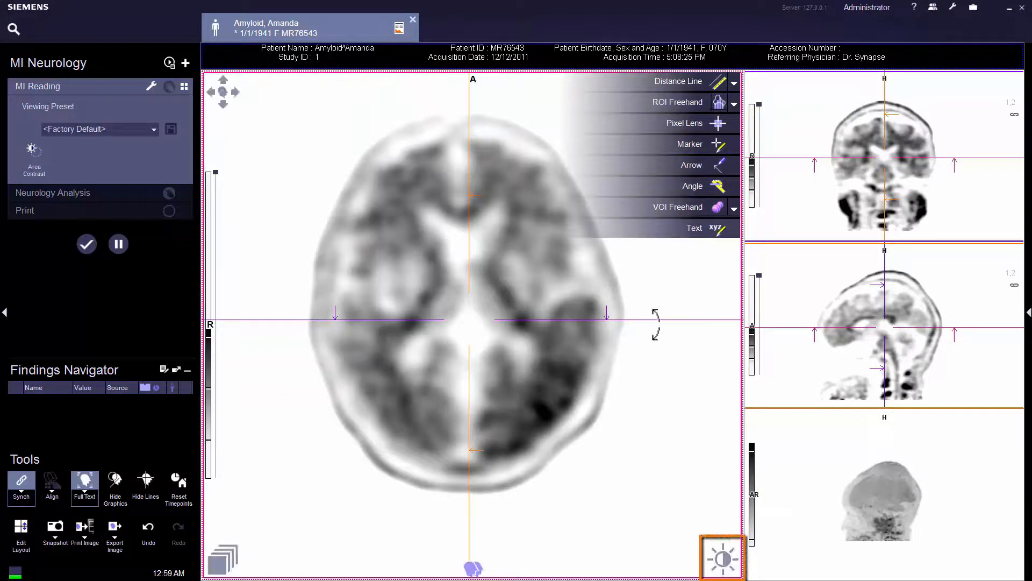
pyautogui.click(722, 558)
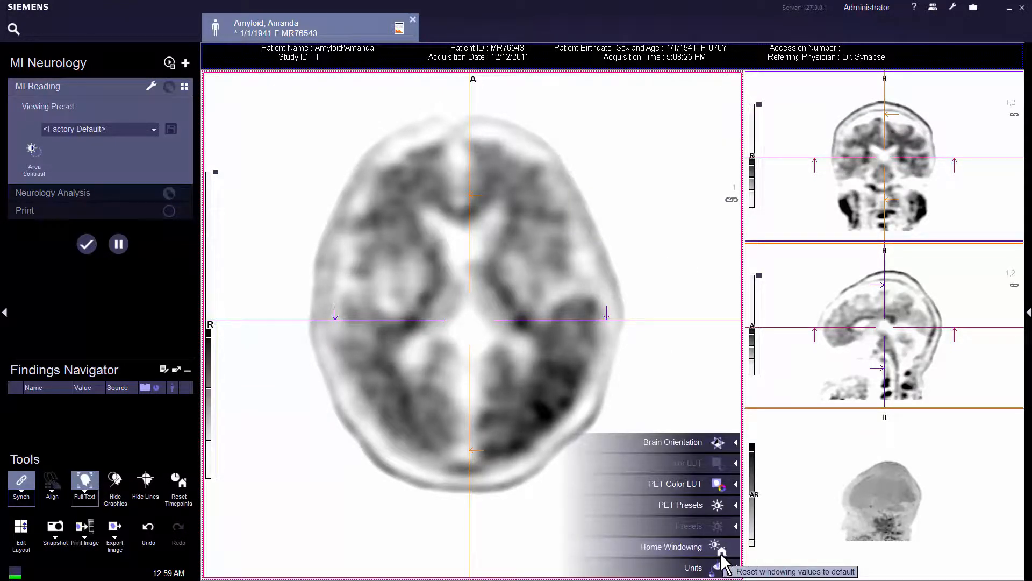
pyautogui.moveTo(672, 506)
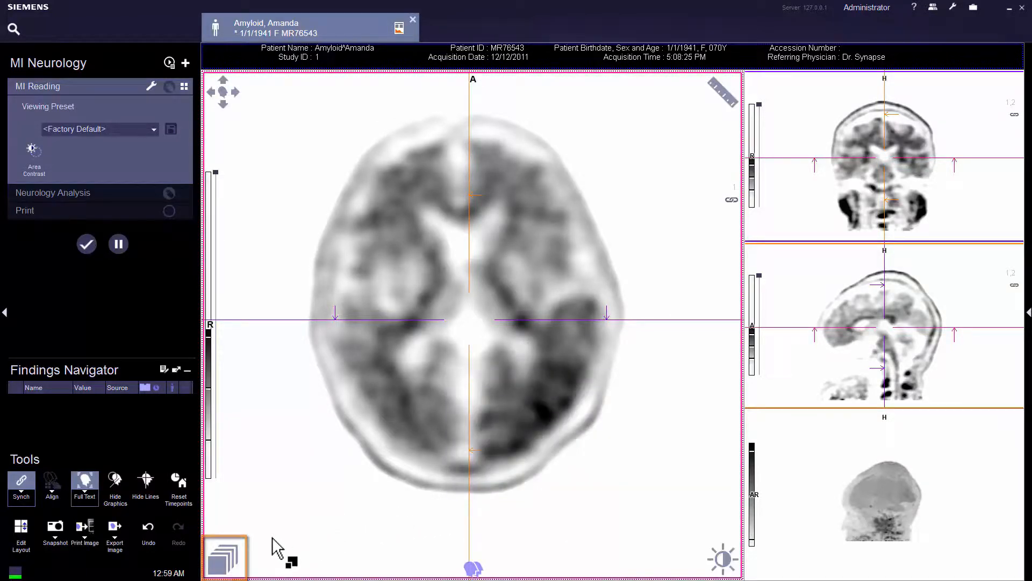
pyautogui.click(234, 554)
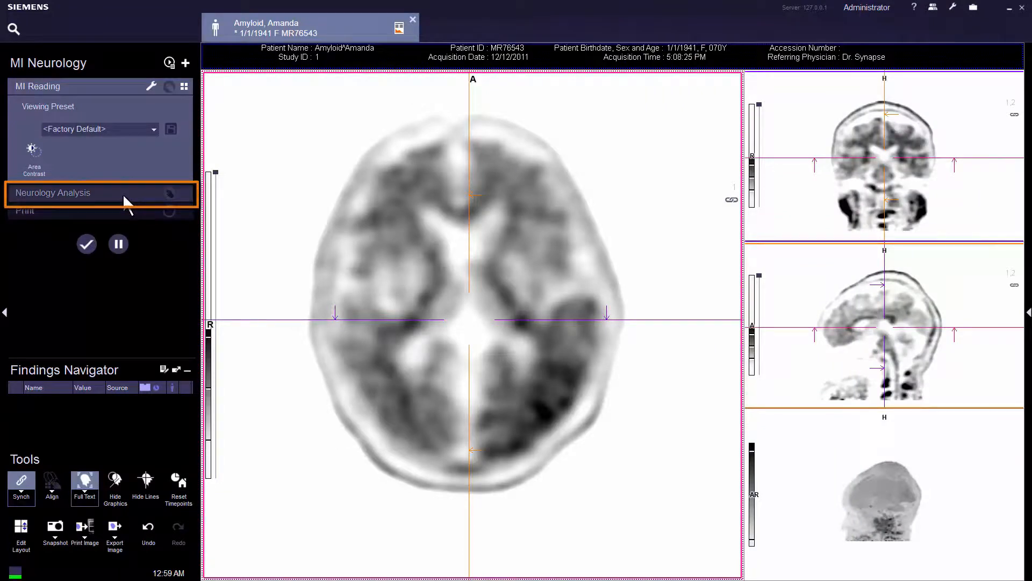
# Proceed to Neurology Analysis and start the Ratio evaluation
pyautogui.click(123, 196)
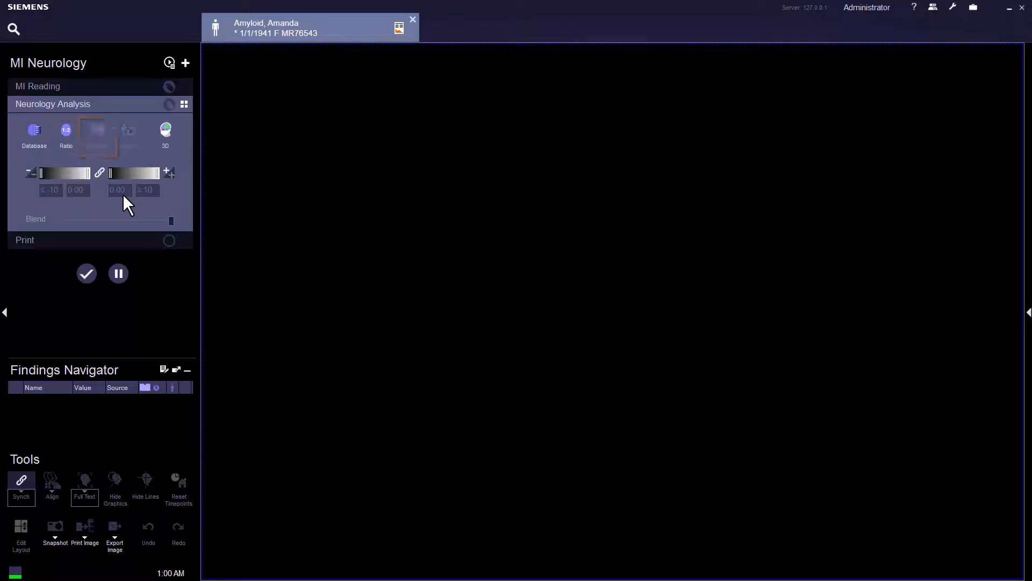
pyautogui.click(72, 140)
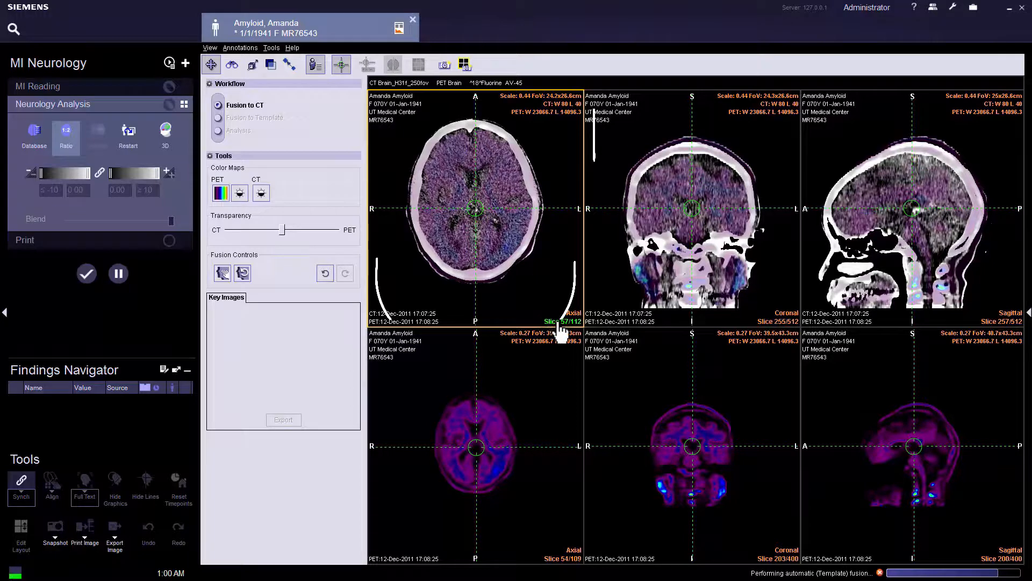
# Check the PET fusion to CT on other axial slices, shifting the transparency slightly toward CT
pyautogui.moveTo(581, 334); pyautogui.dragTo(531, 281)
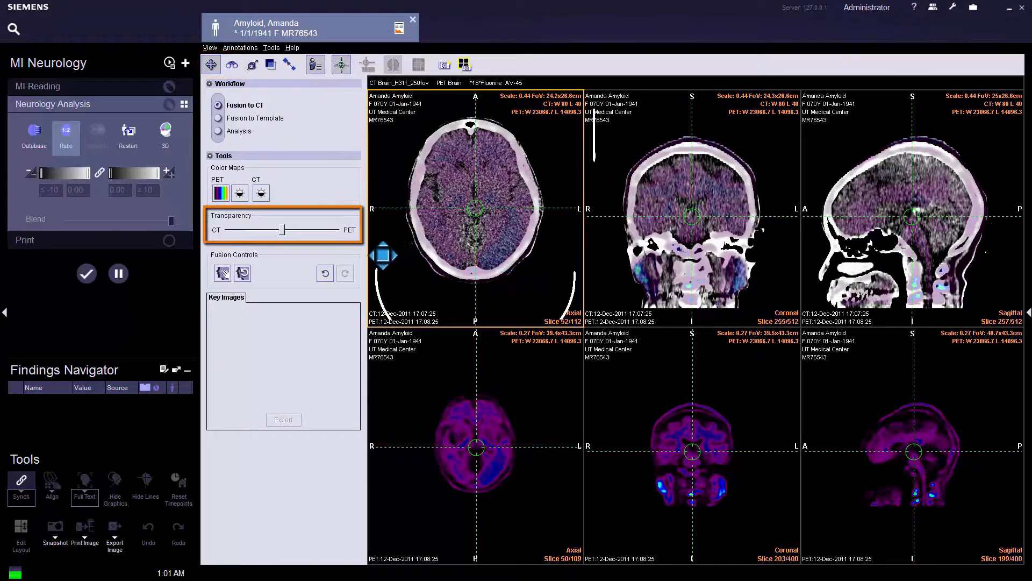
pyautogui.moveTo(282, 231); pyautogui.dragTo(281, 261)
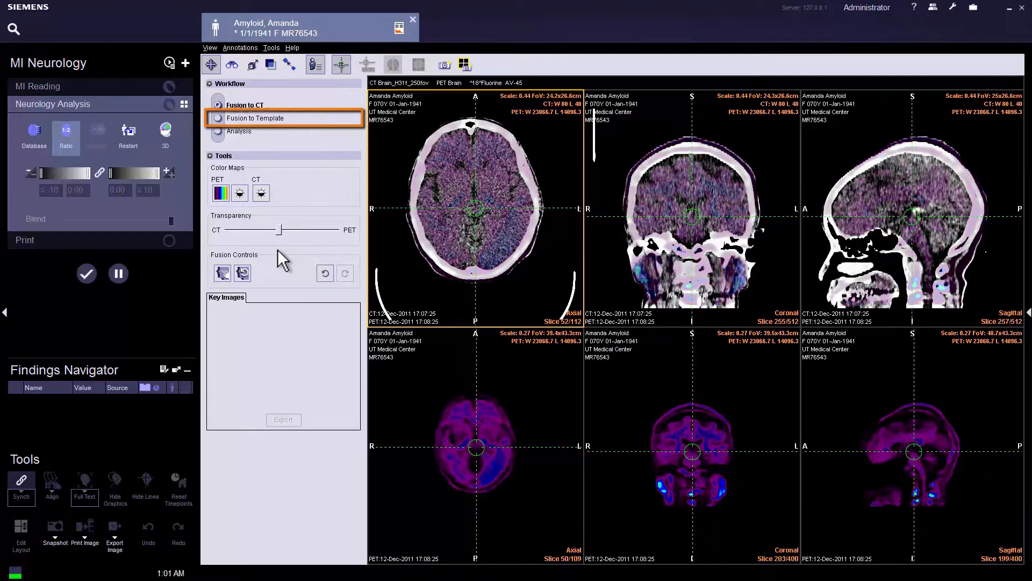
# Proceed to Fusion to Template and shift the transparency slightly toward PET
pyautogui.click(271, 120)
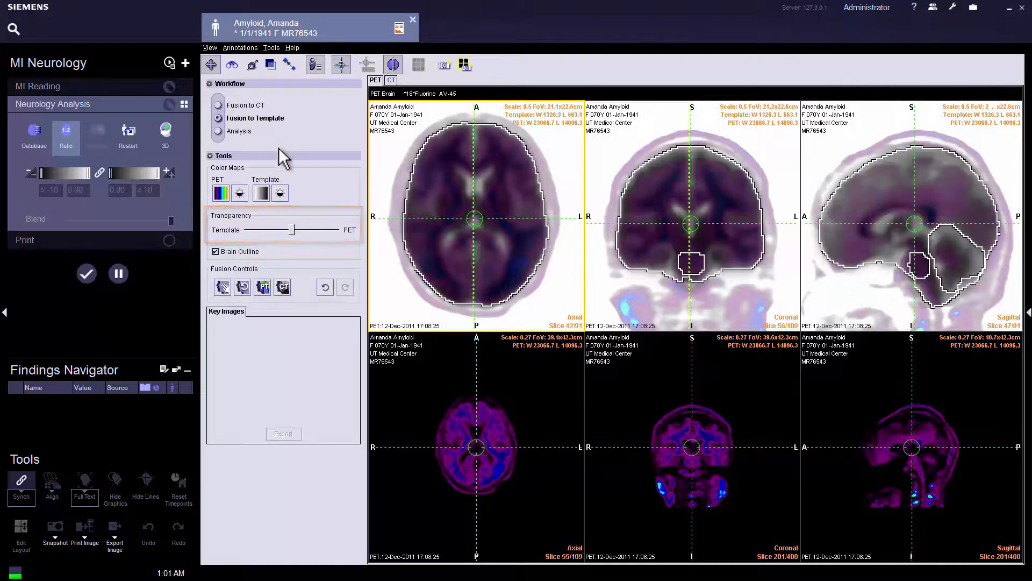
pyautogui.moveTo(290, 230); pyautogui.dragTo(300, 262)
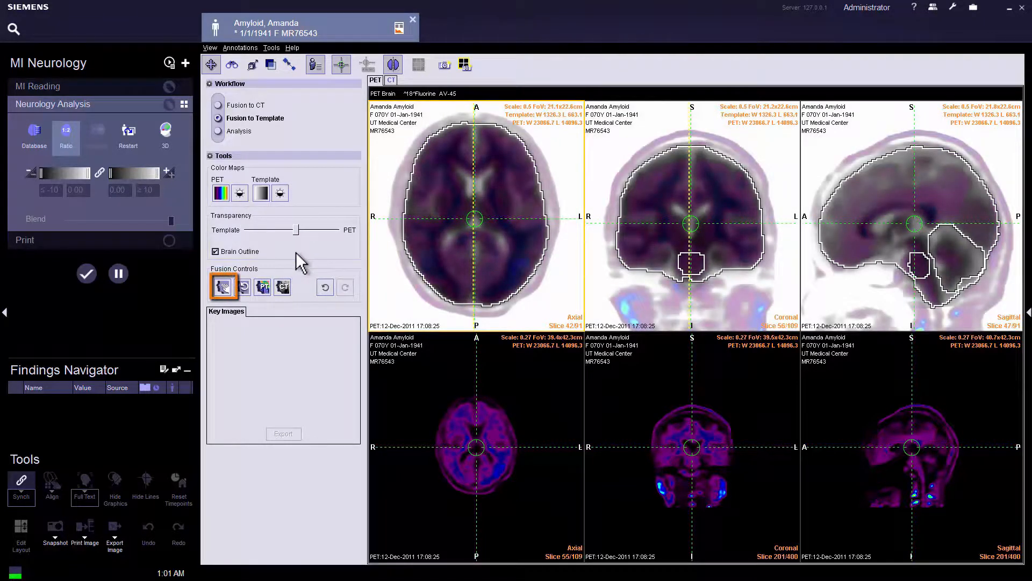
# Start a manual fusion to the template, accept the reversion to affine fusion, and reposition the PET image in the axial view
pyautogui.click(223, 287)
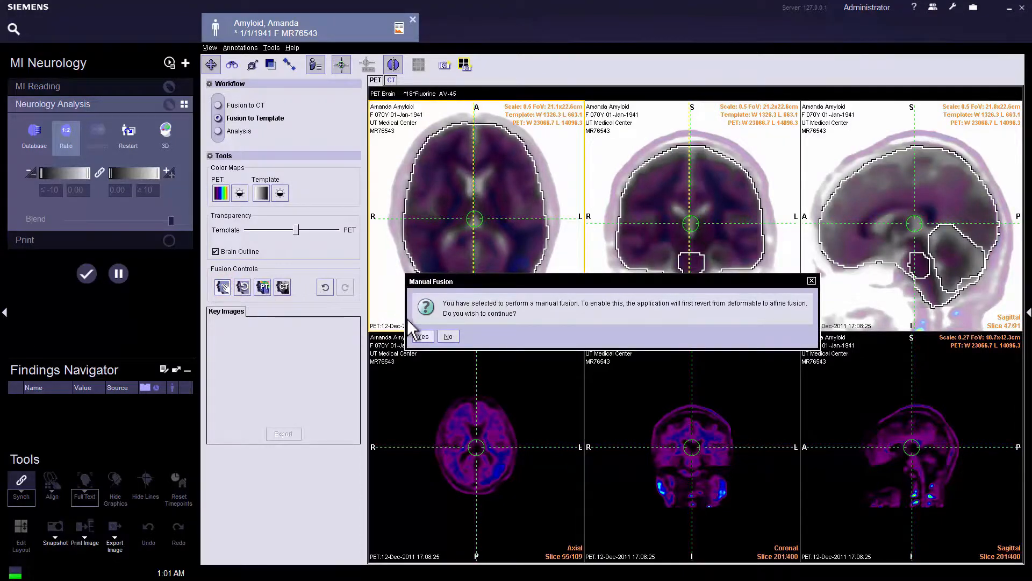
pyautogui.click(423, 337)
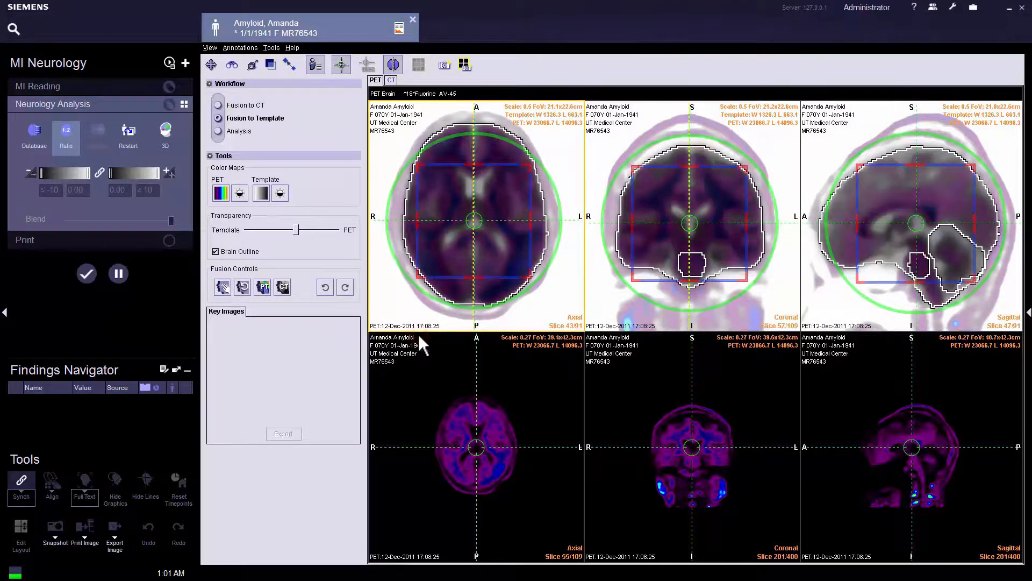
pyautogui.moveTo(446, 265)
pyautogui.mouseDown()
pyautogui.moveTo(456, 258)
pyautogui.moveTo(468, 273)
pyautogui.moveTo(447, 267)
pyautogui.mouseUp()
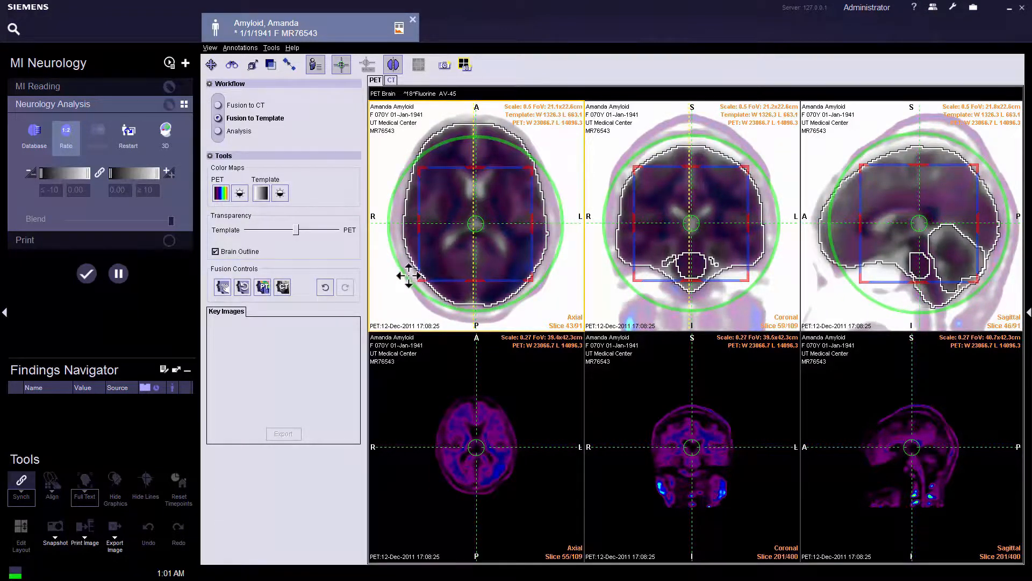
pyautogui.moveTo(405, 276); pyautogui.dragTo(406, 277)
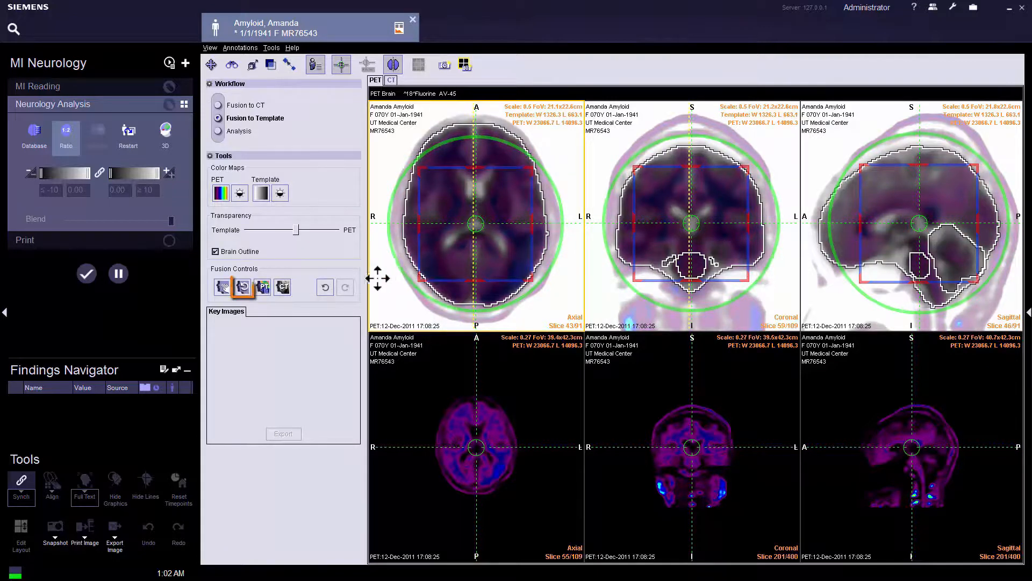
# Rerun the automatic fusion to the template, using the PET-based fusion option
pyautogui.click(243, 289)
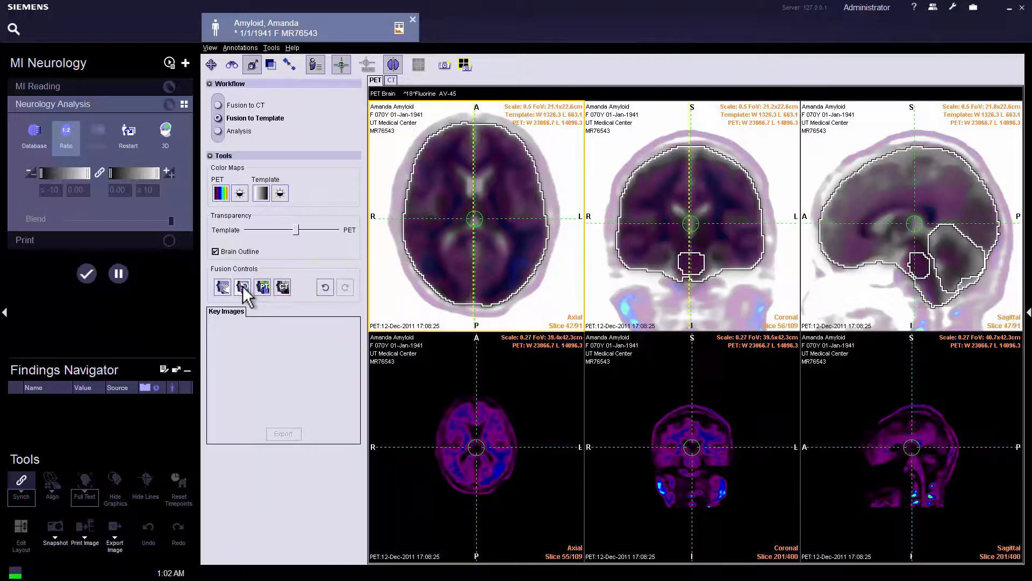
pyautogui.click(263, 289)
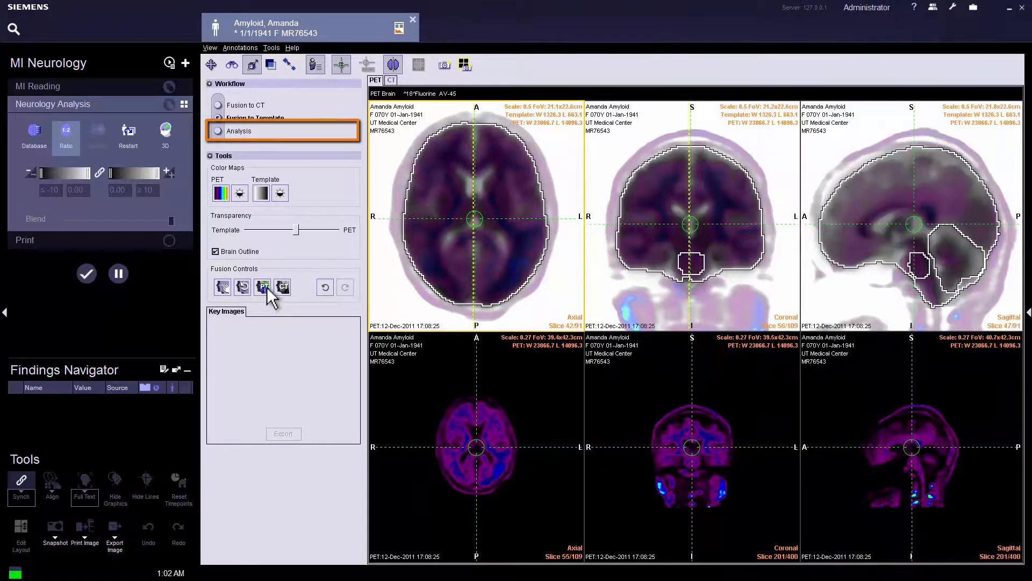
# Proceed to Analysis and review the available normalization regions and region-of-interest sets, keeping Cerebellum (florbetapir) and Amyloid Plaque (florbetapir)
pyautogui.click(245, 133)
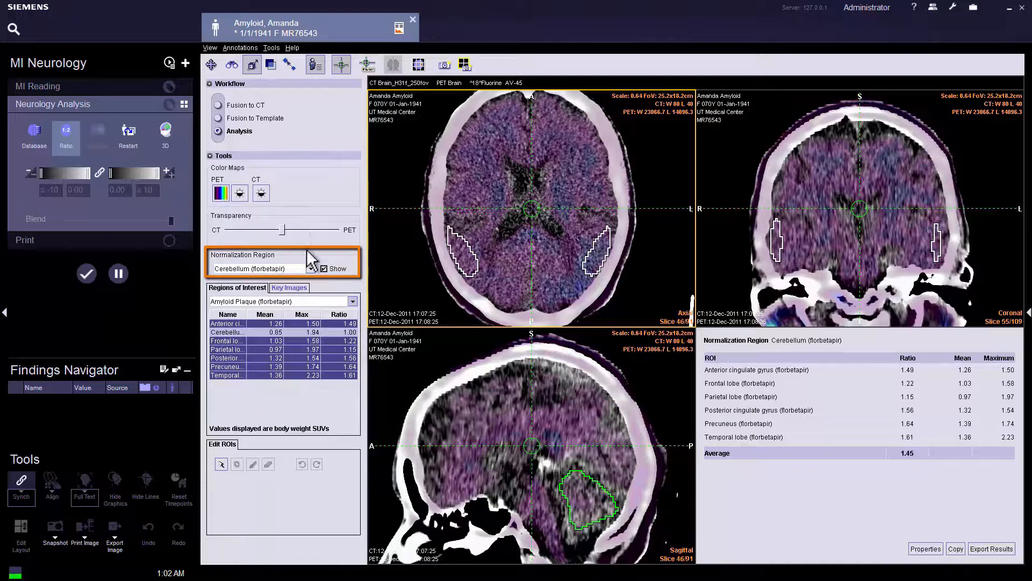
pyautogui.click(312, 269)
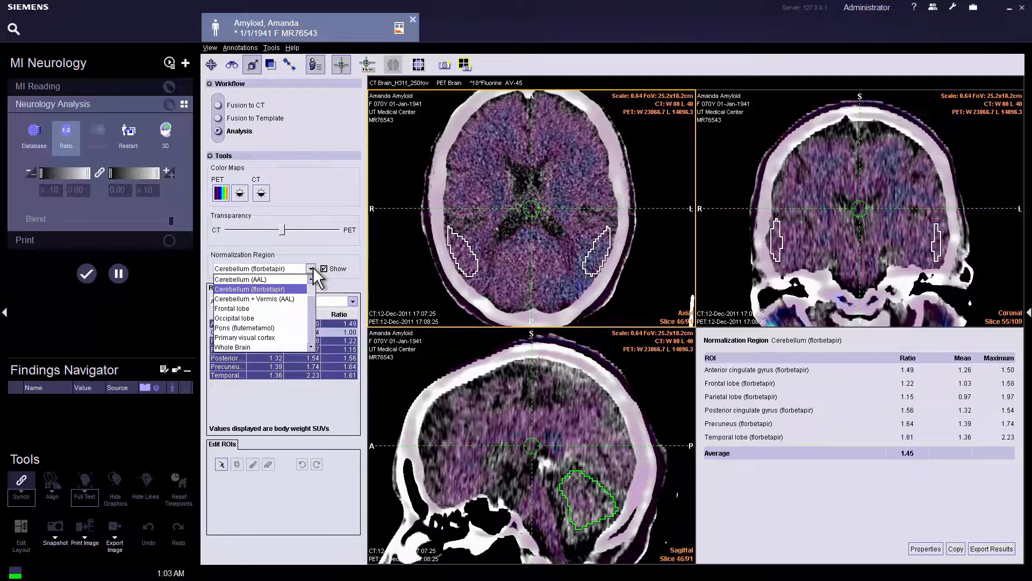
pyautogui.click(313, 269)
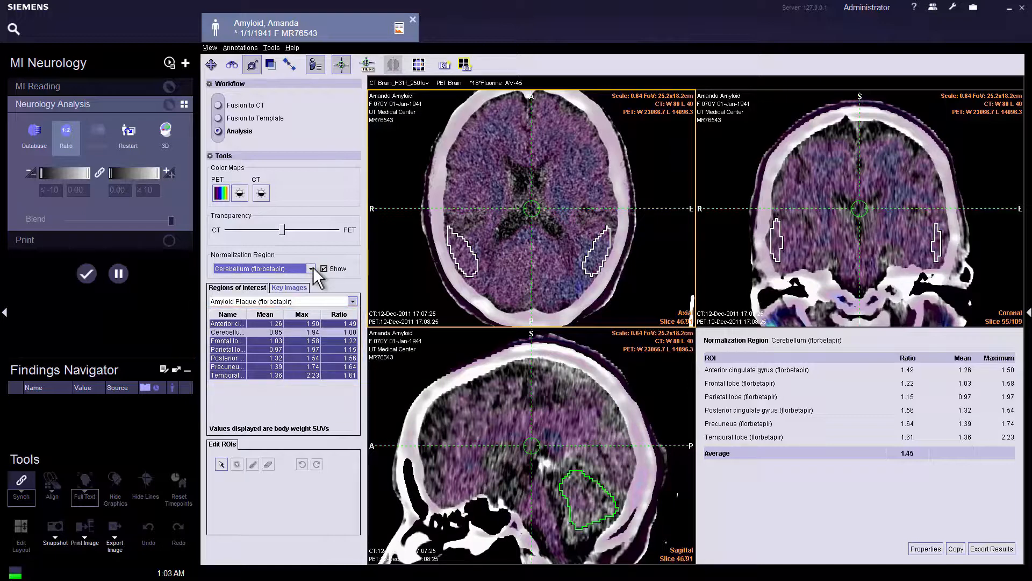
pyautogui.click(353, 302)
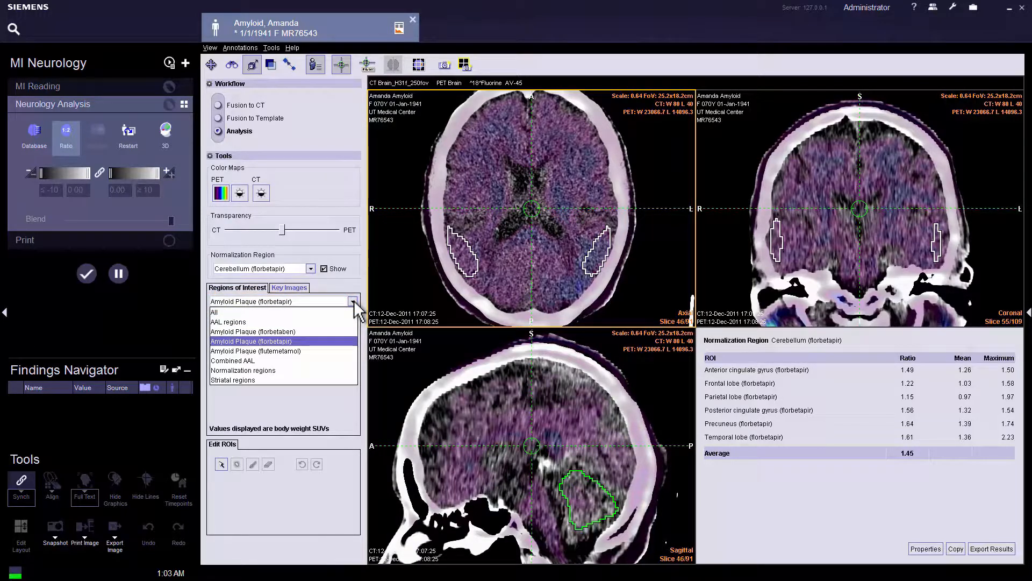
pyautogui.click(353, 301)
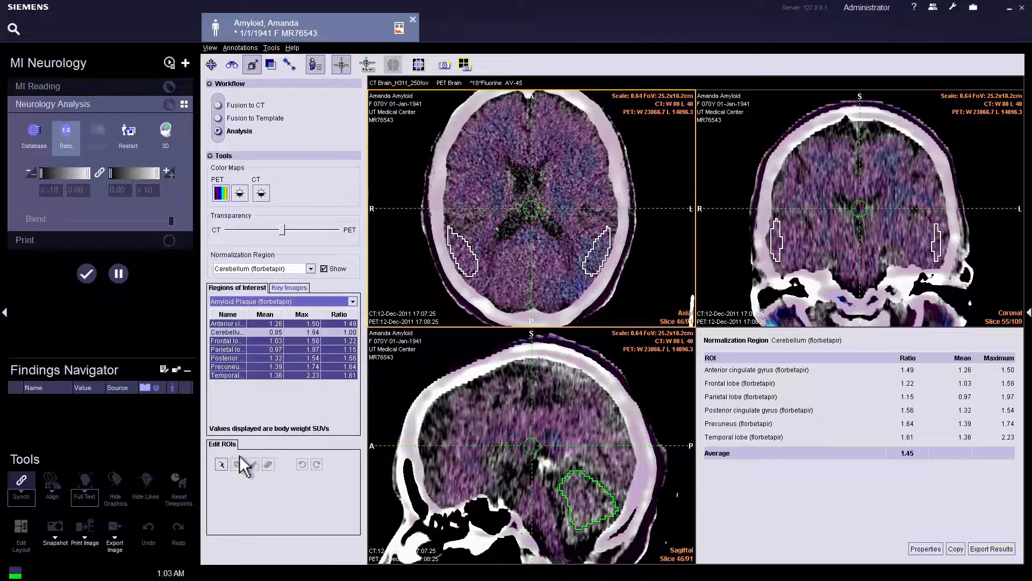
# Select the temporal lobe region in the axial view and extend its right-hemisphere outline inward with the 20-pixel sphere paintbrush
pyautogui.click(226, 461)
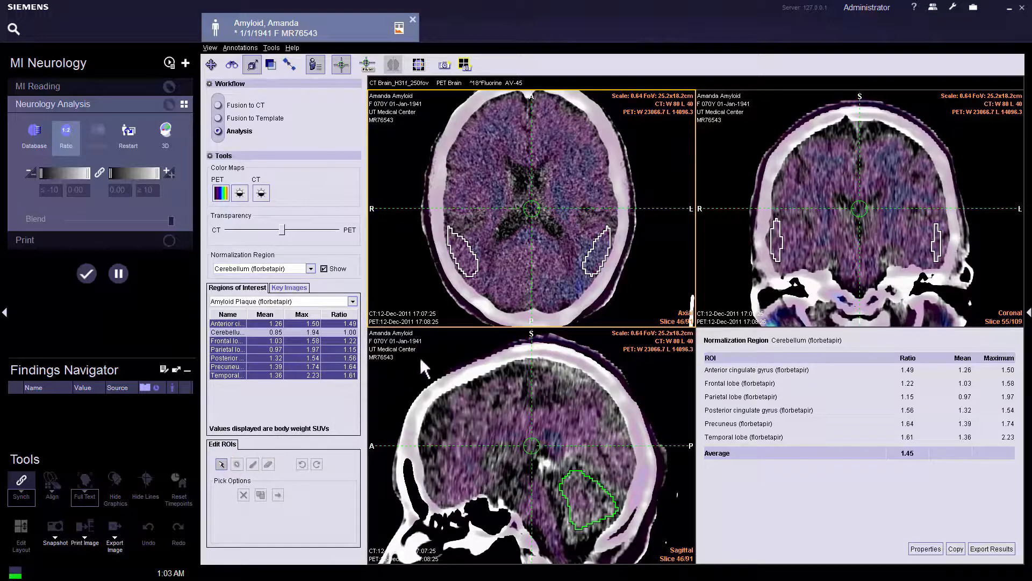
pyautogui.click(474, 280)
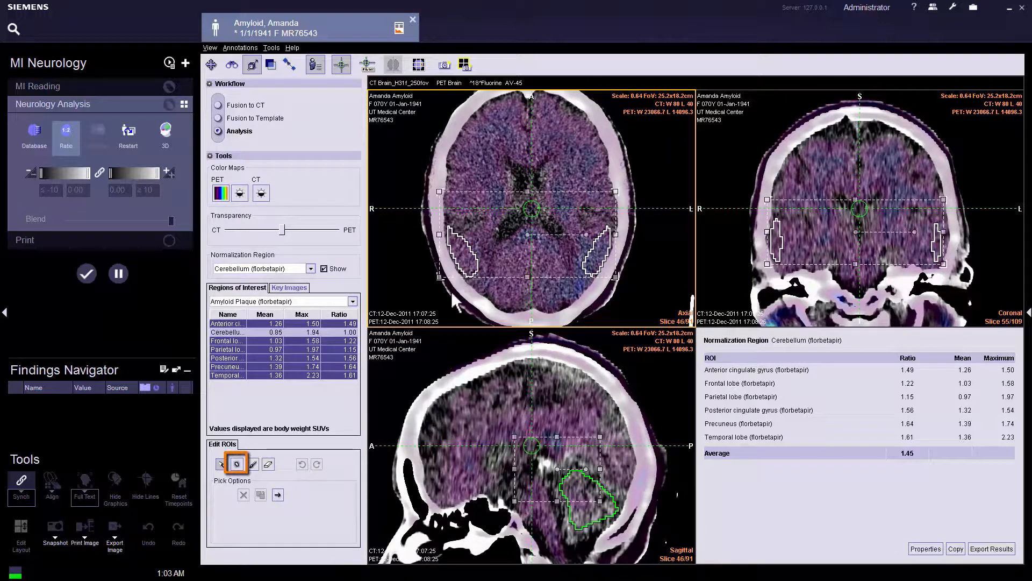
pyautogui.click(254, 465)
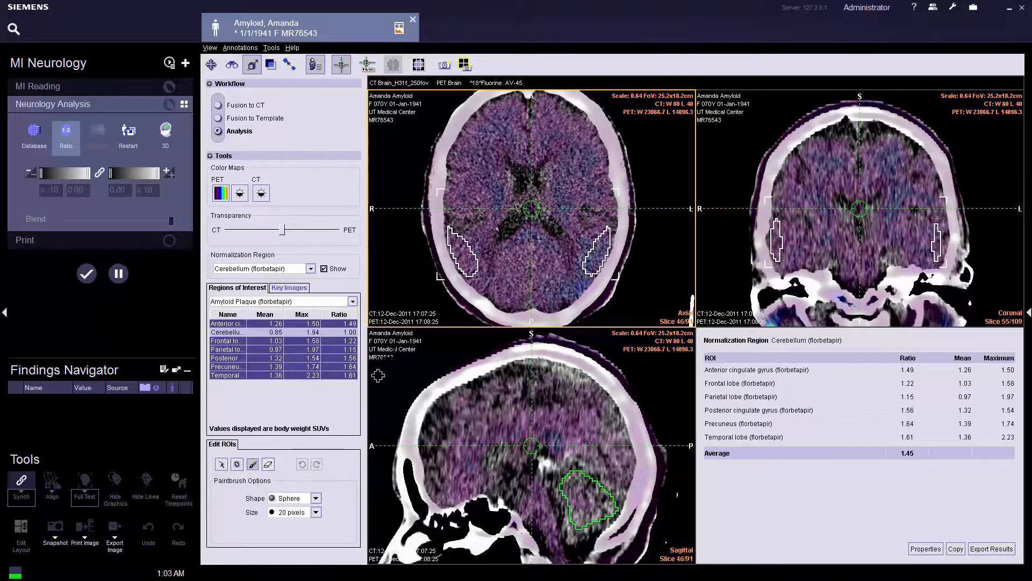
pyautogui.moveTo(480, 271)
pyautogui.mouseDown()
pyautogui.moveTo(475, 253)
pyautogui.moveTo(477, 280)
pyautogui.mouseUp()
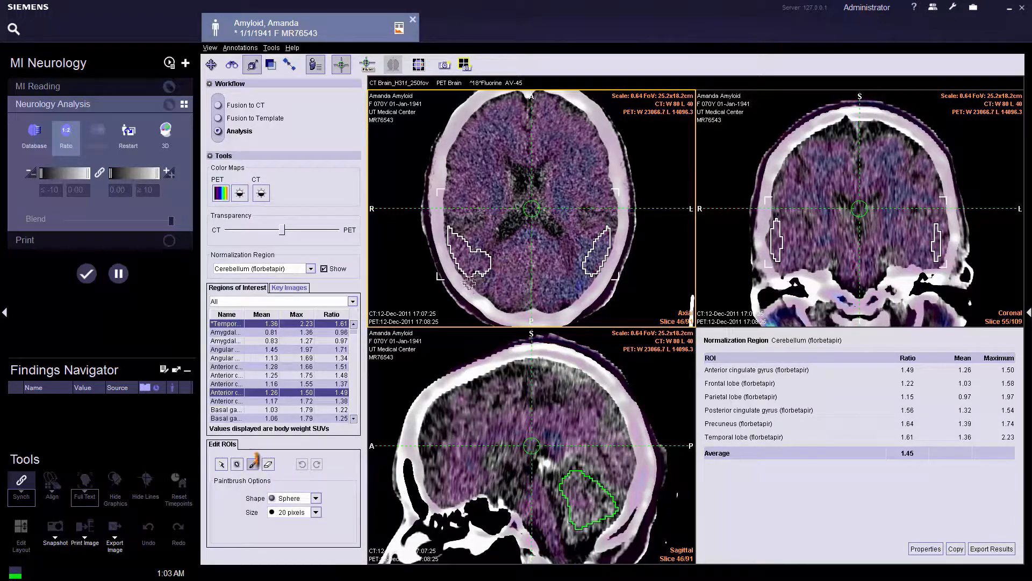
# Erase part of the painted extension of the temporal lobe region with the 20-pixel sphere eraser, and undo the erasure
pyautogui.click(269, 464)
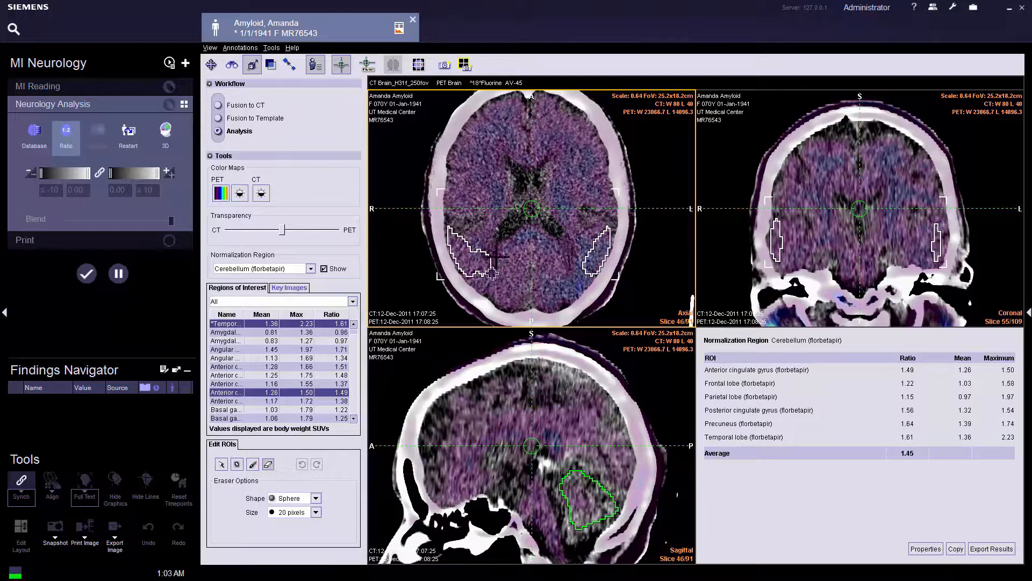
pyautogui.moveTo(487, 245)
pyautogui.mouseDown()
pyautogui.moveTo(495, 266)
pyautogui.moveTo(483, 251)
pyautogui.moveTo(480, 276)
pyautogui.mouseUp()
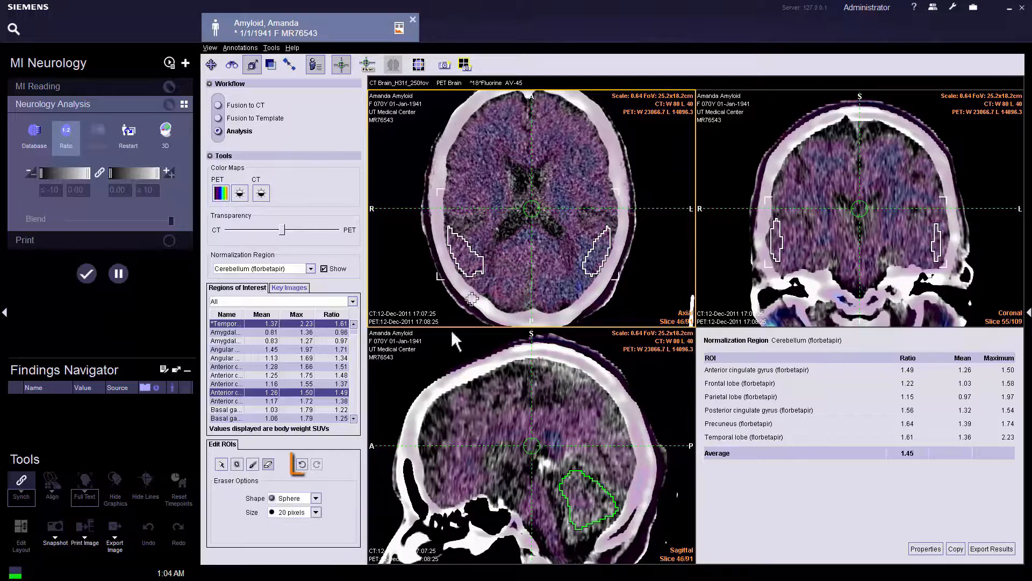
pyautogui.click(302, 463)
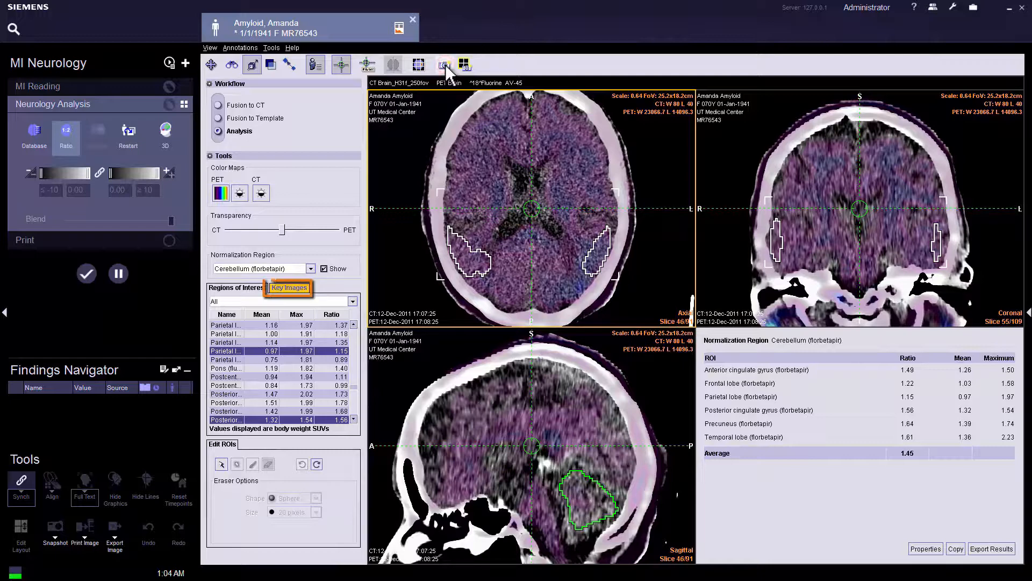
# Capture a snapshot of the axial view and review the saved image from the Findings Navigator, closing it when done
pyautogui.click(445, 65)
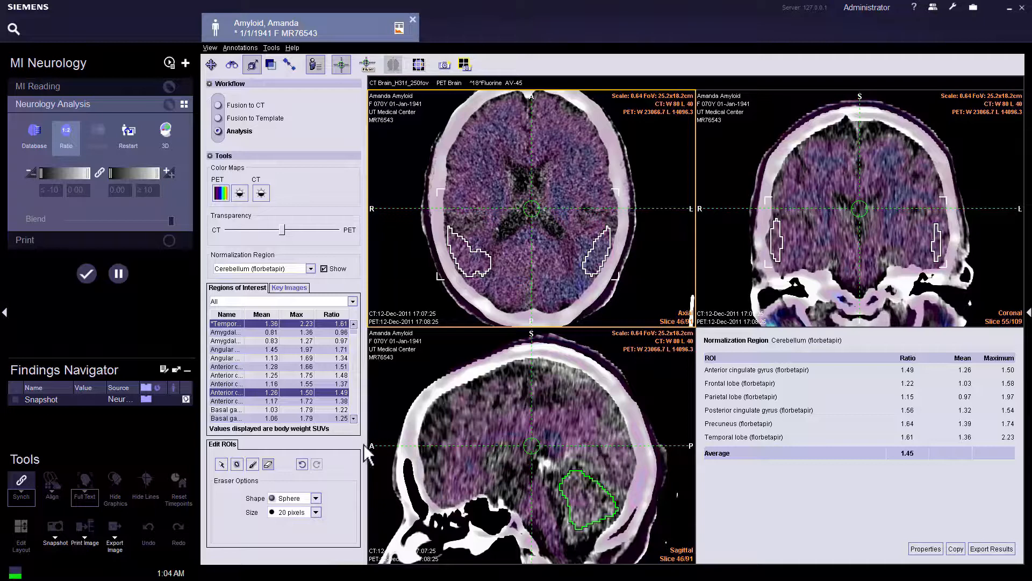
pyautogui.click(88, 399)
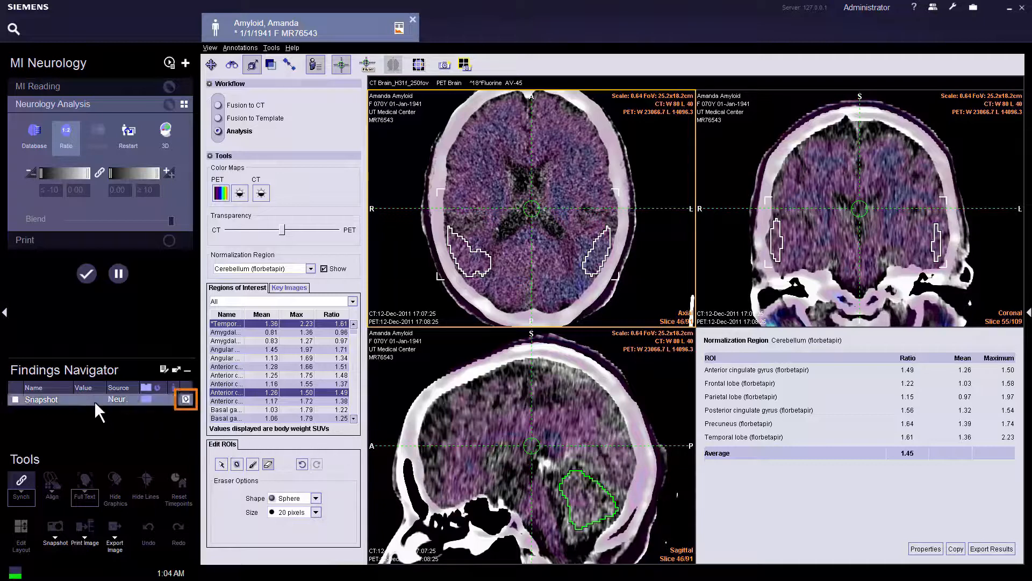
pyautogui.click(186, 401)
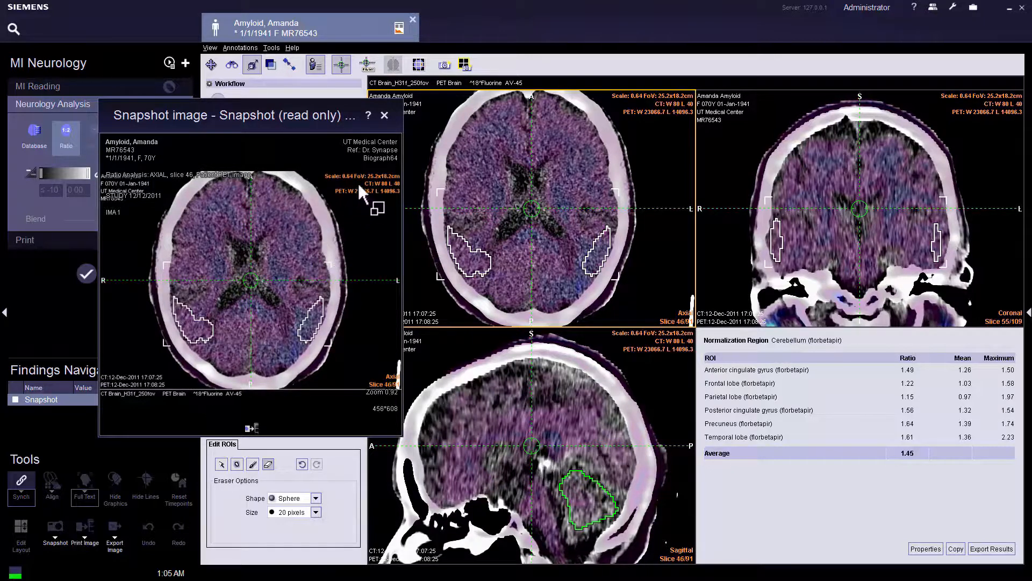
pyautogui.click(385, 115)
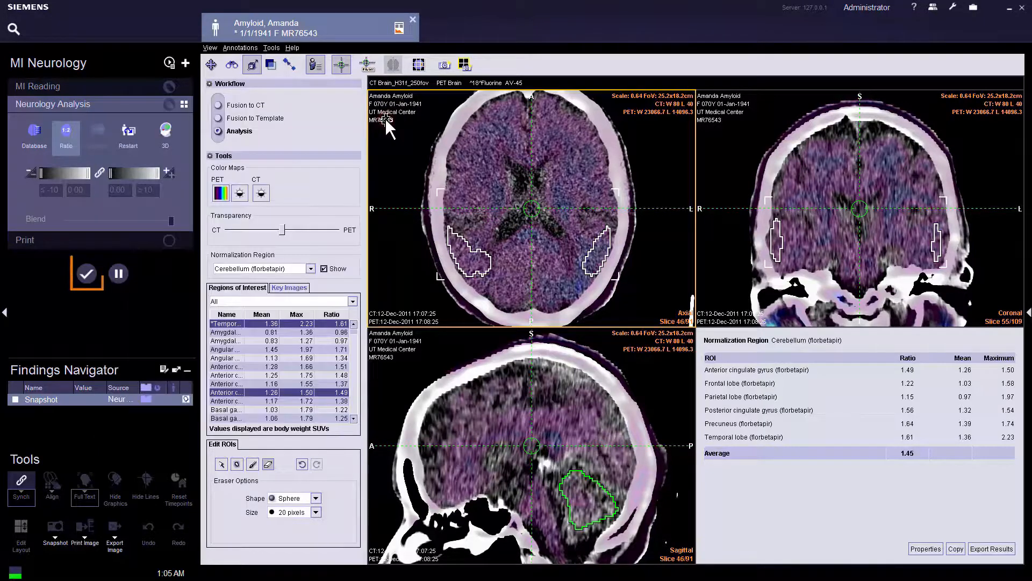